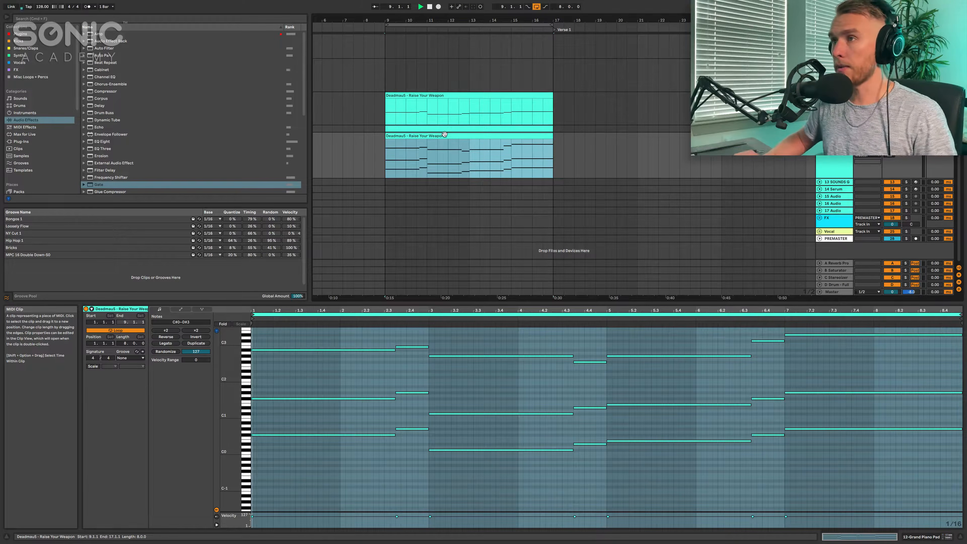
- Stop playback, open the Grand Piano Pad's "Deadmau5 - Raise Your Weapon" clip and select all its notes
click(586, 166)
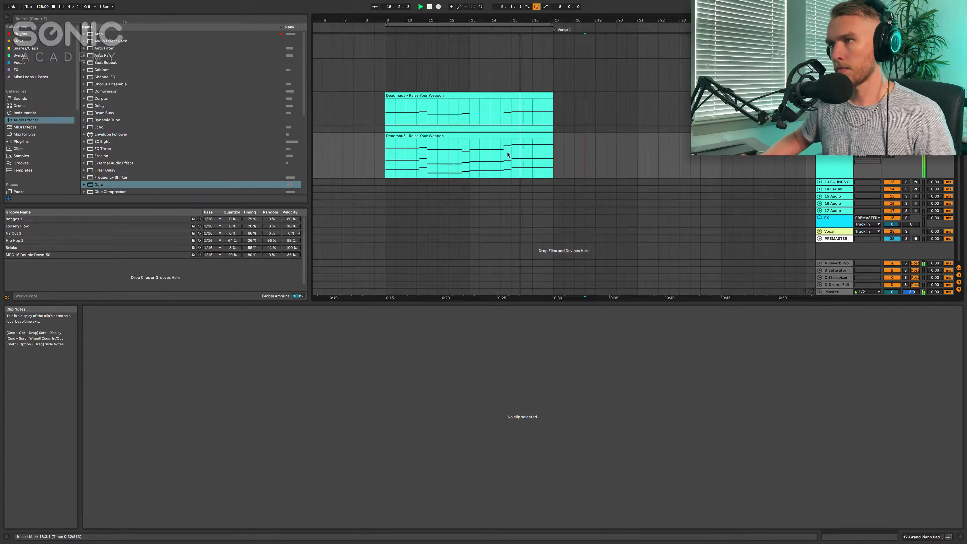
key(space)
click(516, 136)
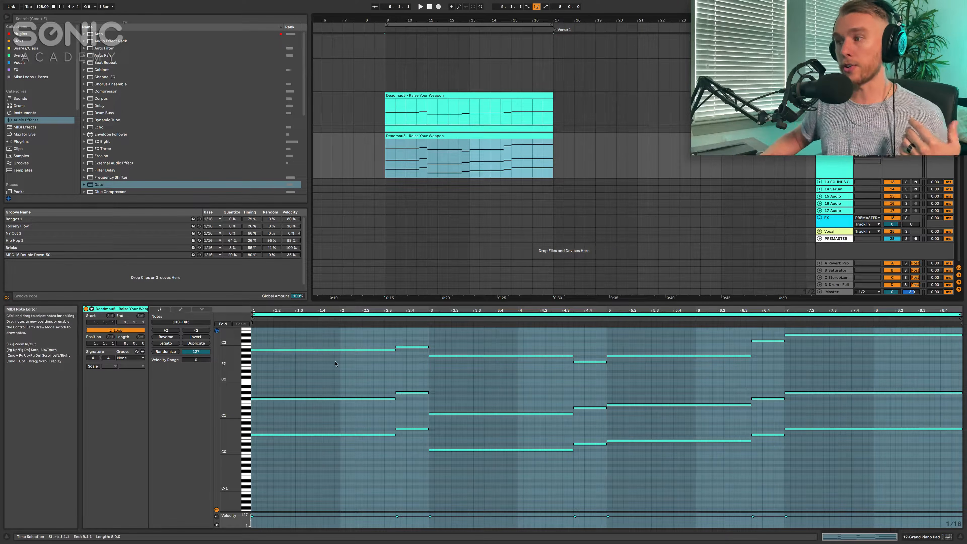
click(316, 375)
key(super+a)
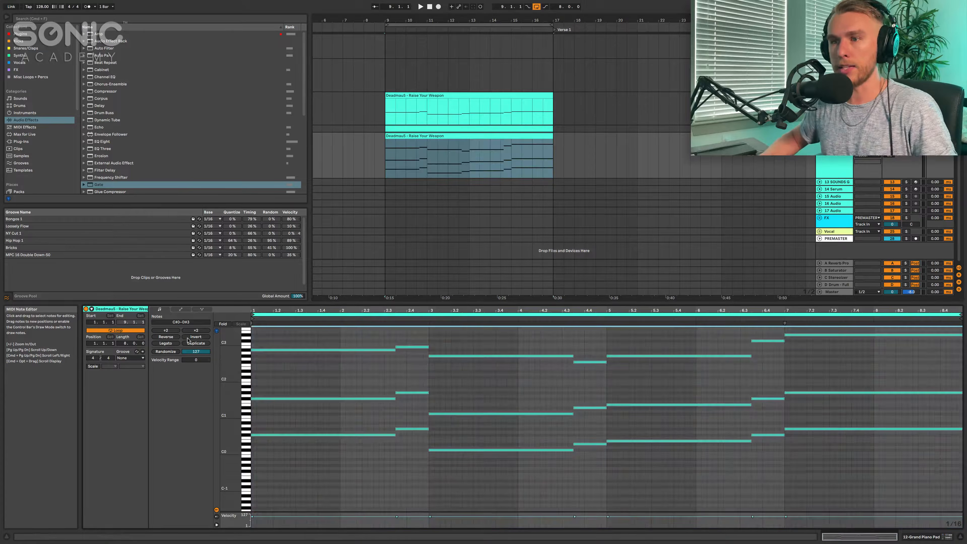
- Try inverting and reversing the selected chord notes, and restore their original pattern
click(193, 337)
click(190, 336)
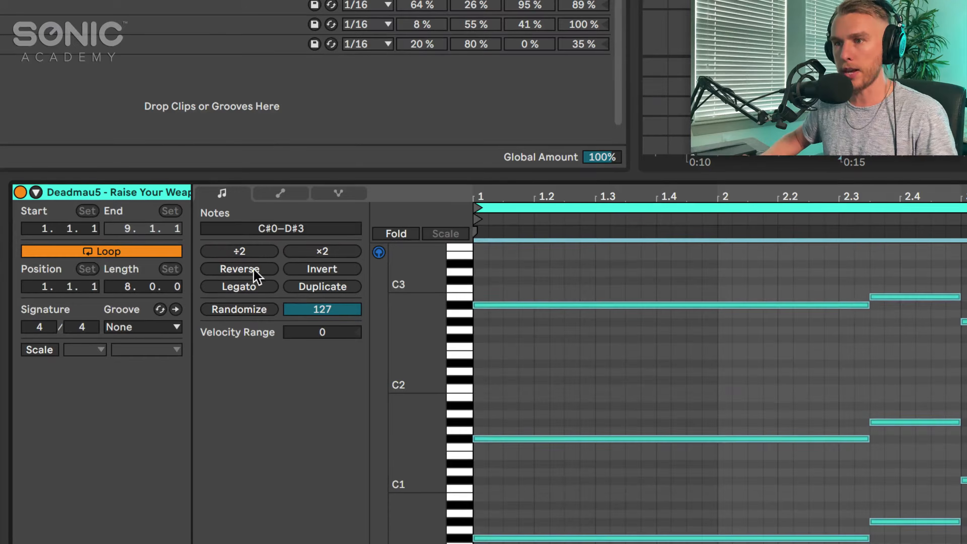
click(254, 269)
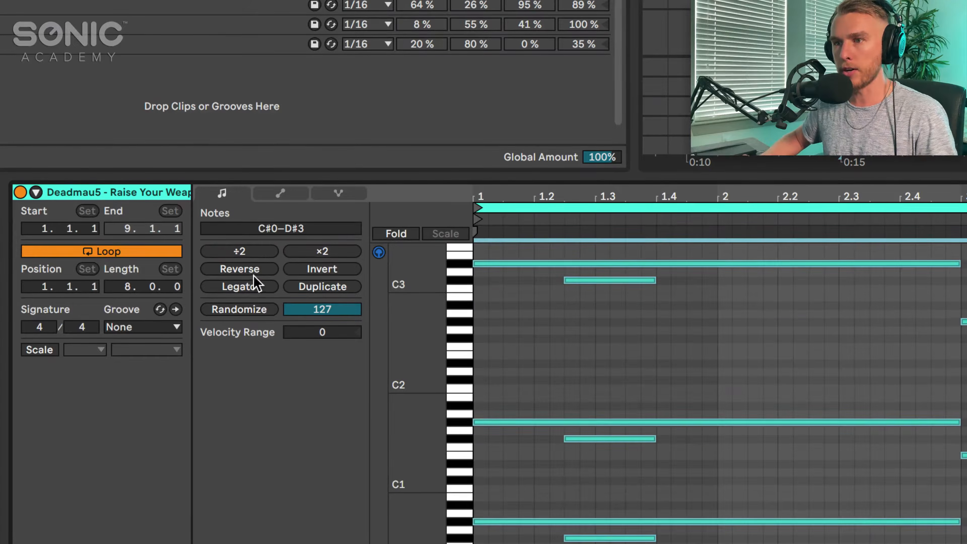
click(256, 271)
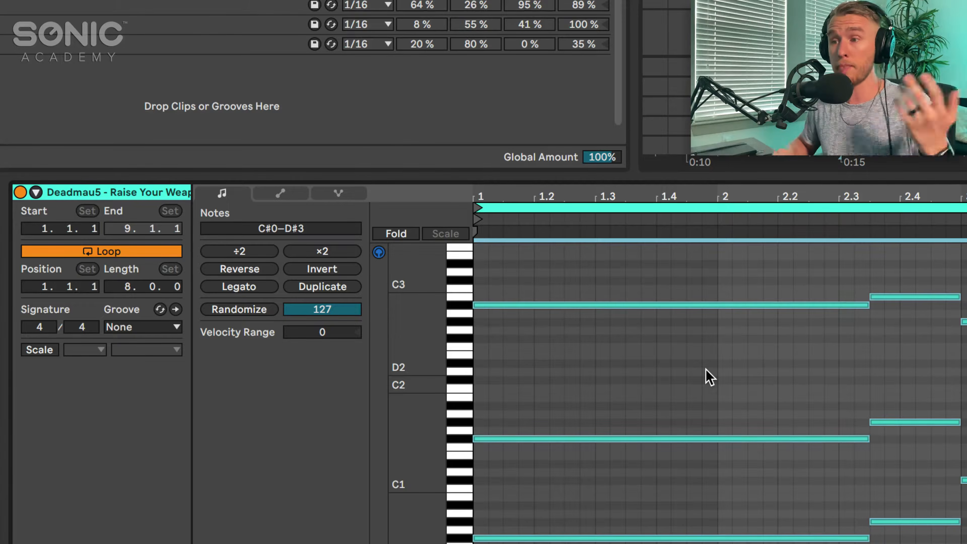
- Transpose all notes of the piano pad clip and the Reese Bass Midi clip up two semitones
key(Up)
key(Up)
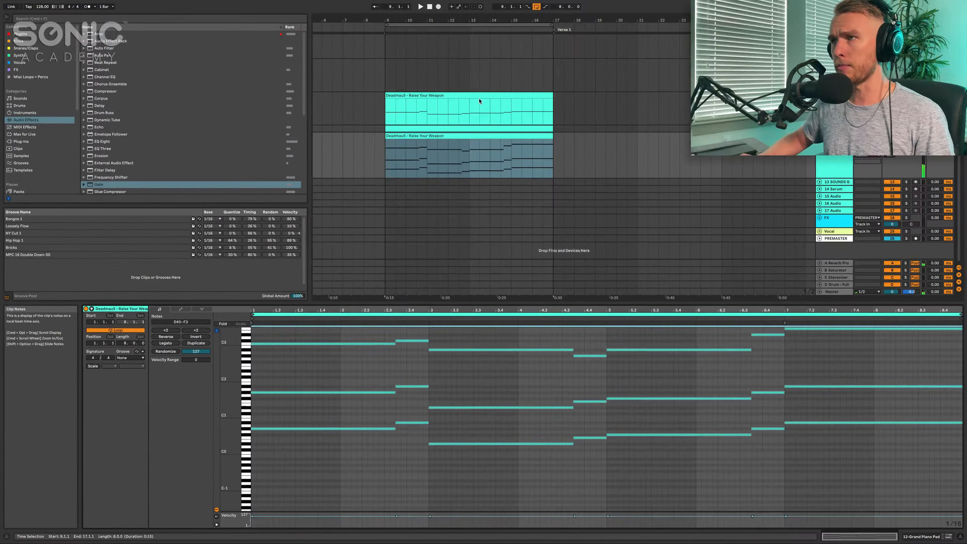
click(561, 31)
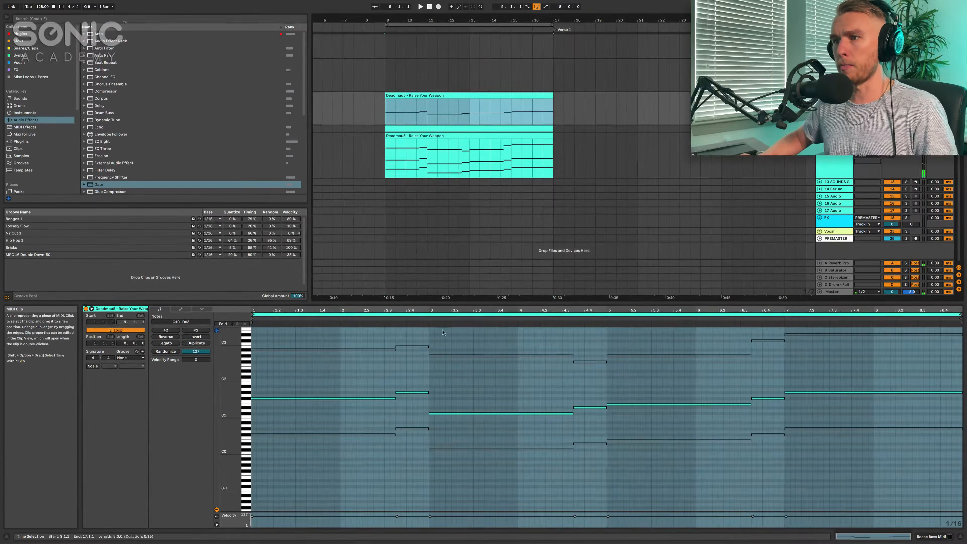
click(496, 356)
key(super+a)
key(Up)
key(Up)
key(Up)
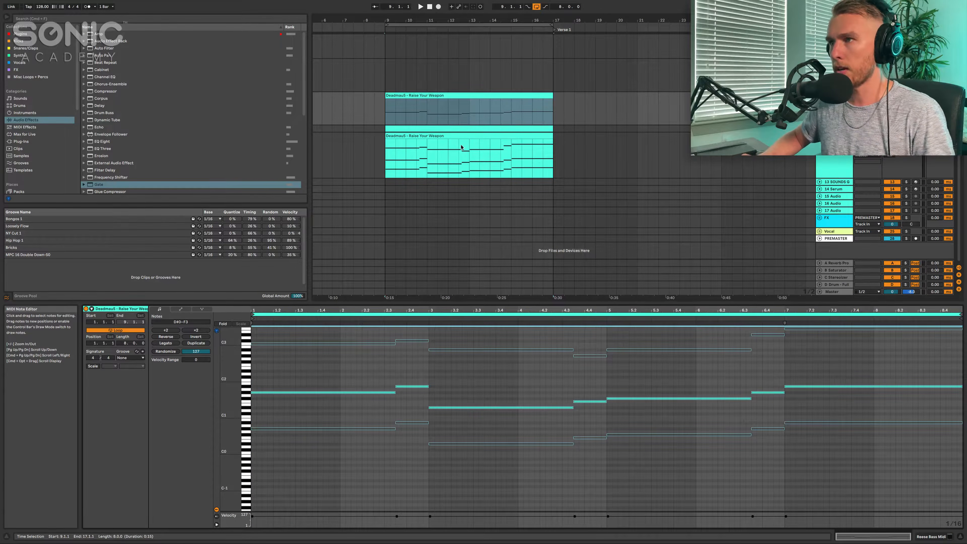
- Play the transposed piano pad and bass clips from bar 9
key(super+a)
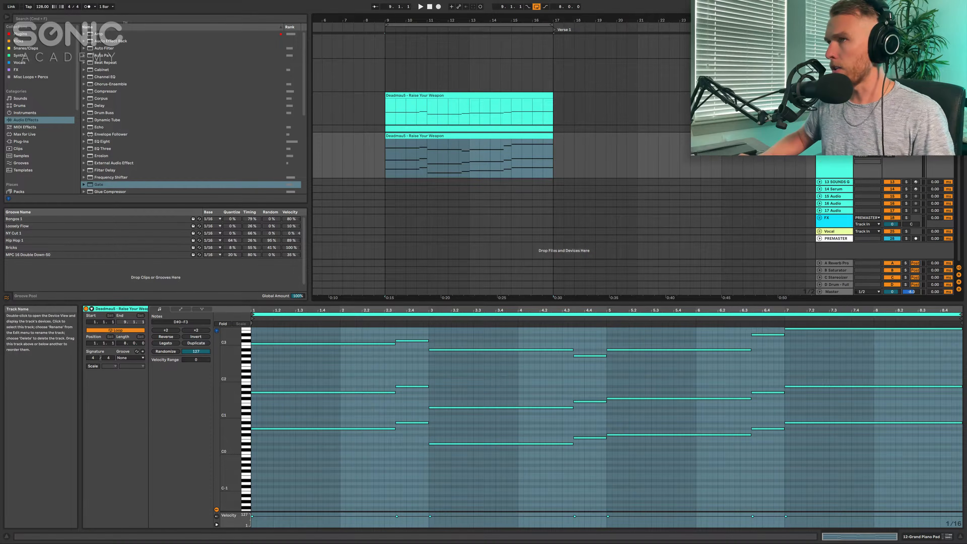
click(457, 171)
click(463, 135)
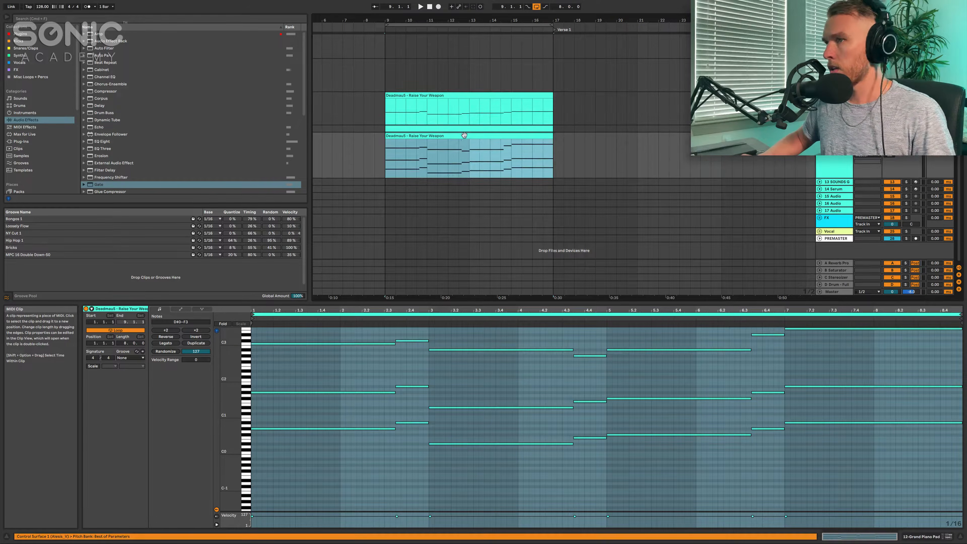
key(space)
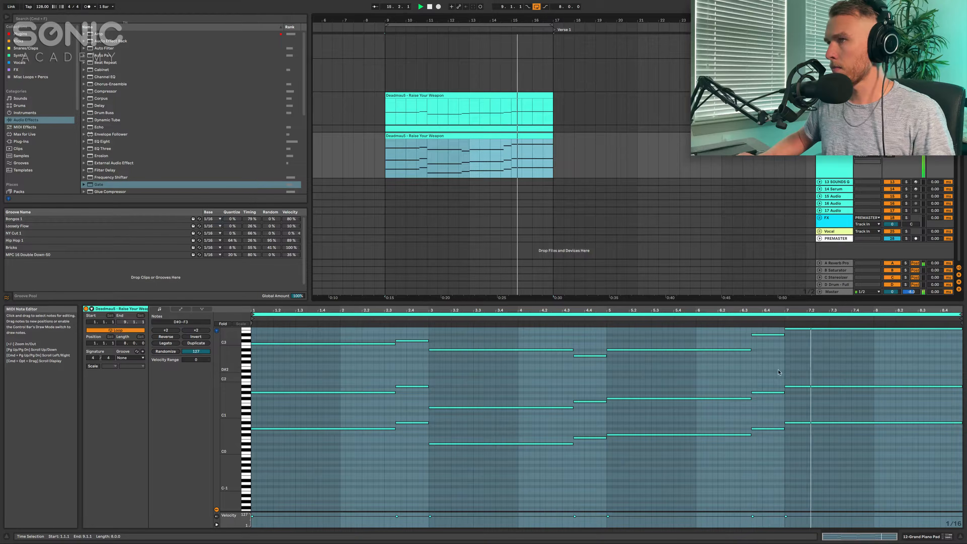
click(643, 364)
click(641, 366)
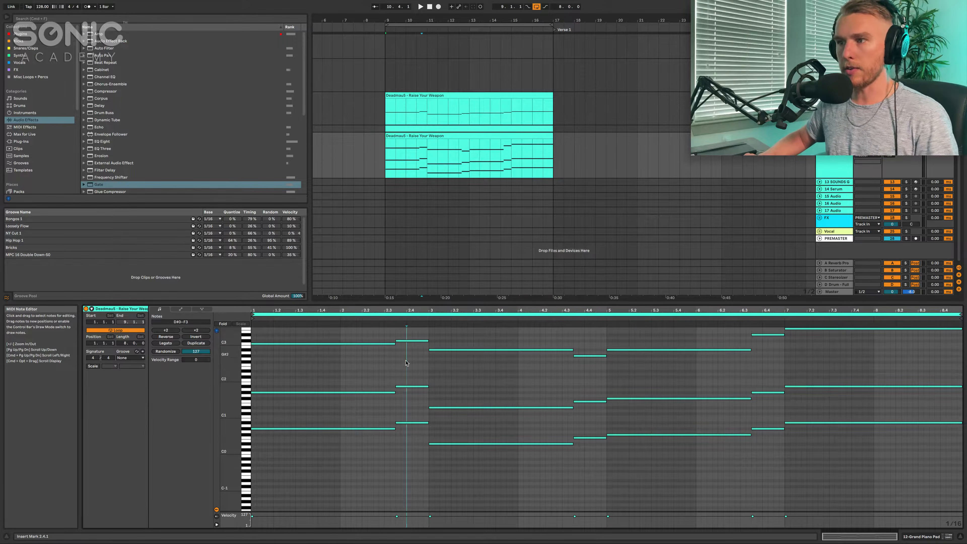
drag(406, 364, 412, 345)
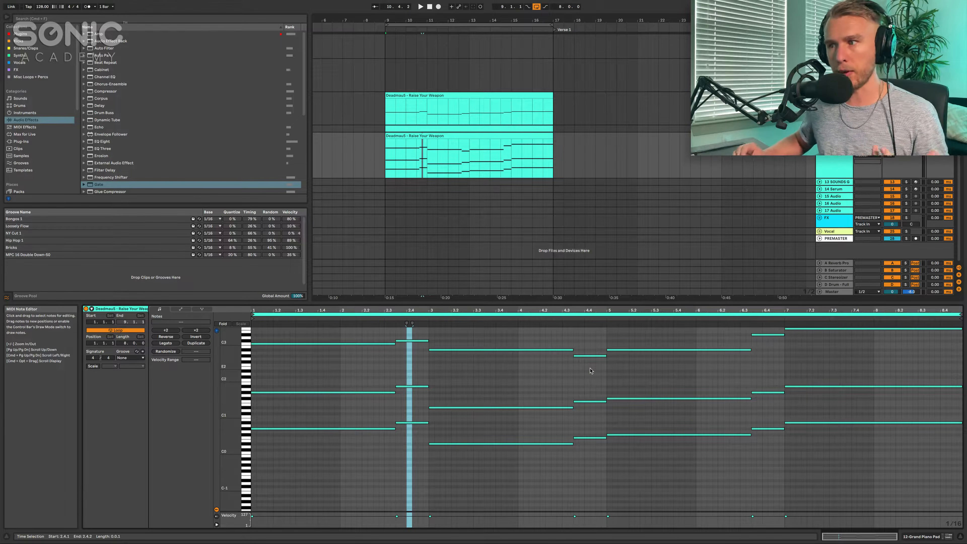
click(473, 136)
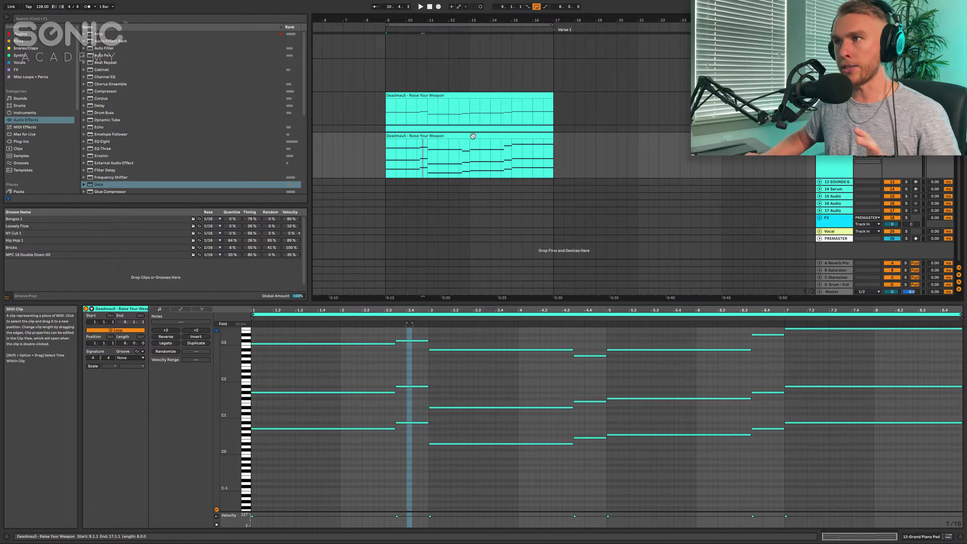
- Set the project tempo to 140 BPM
scroll(473, 137, up, 5)
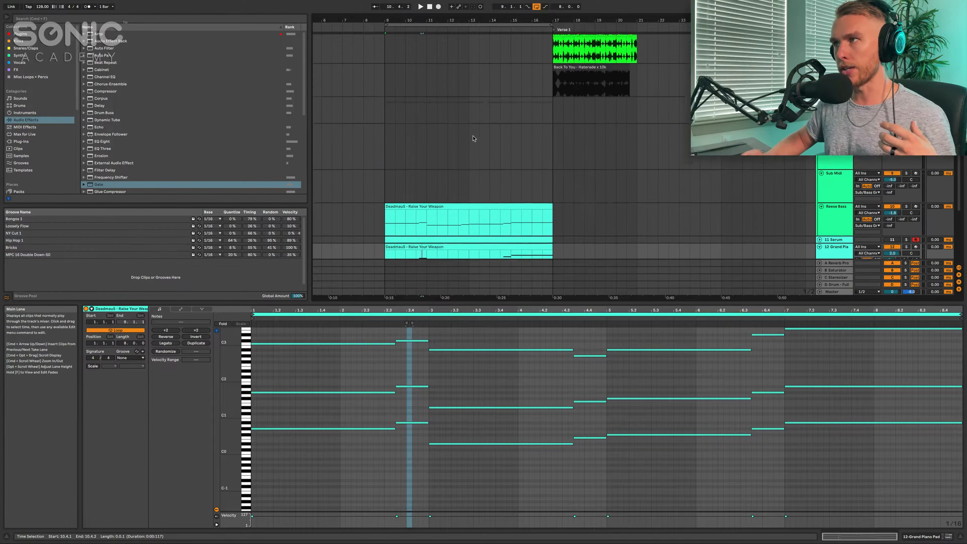
scroll(474, 139, up, 5)
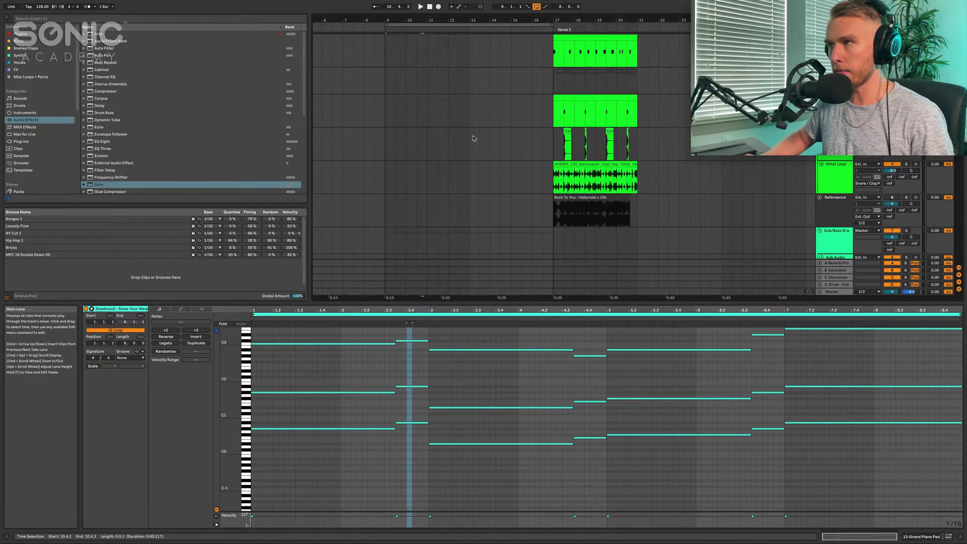
scroll(656, 169, up, 3)
scroll(171, 95, down, 1)
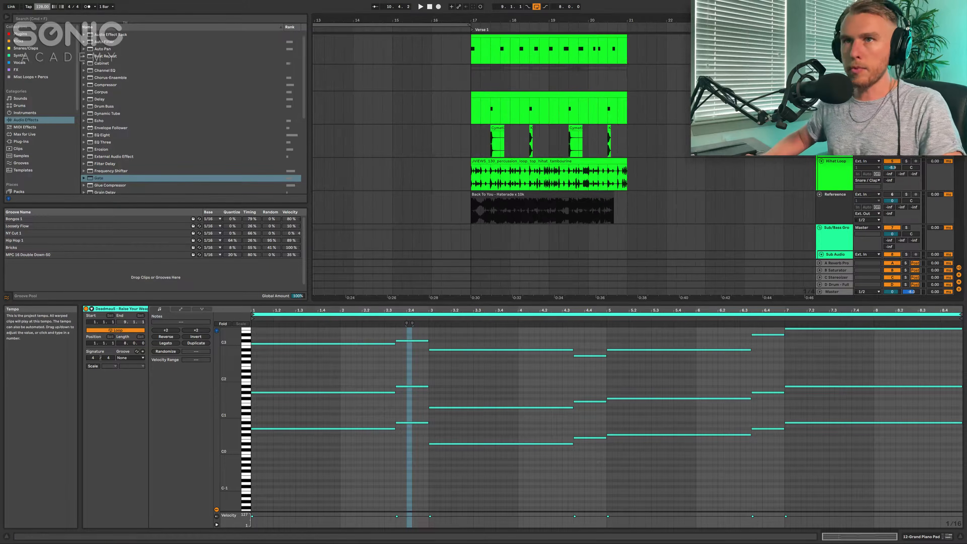
key(Return)
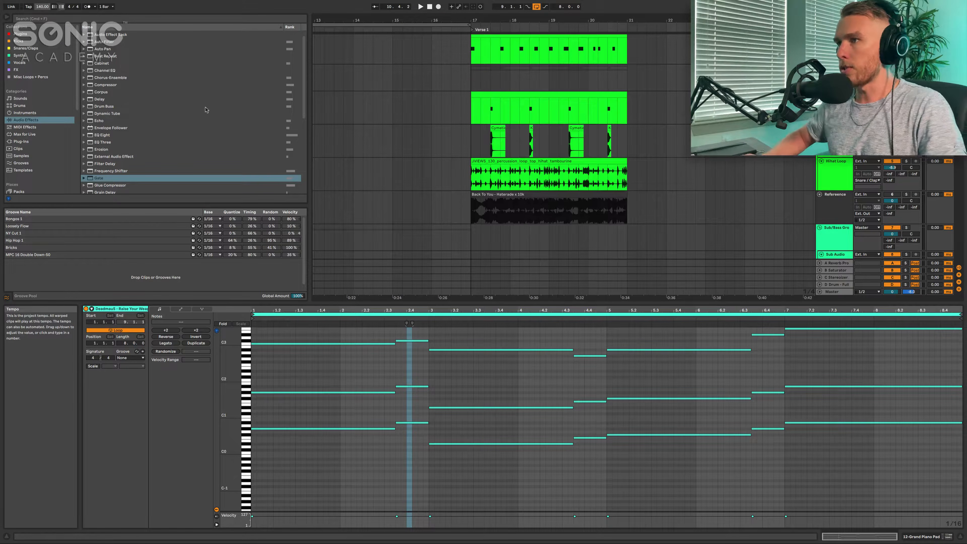
- Solo the Reference track that holds the "Back To You - Haterade x 10k" clip
click(834, 221)
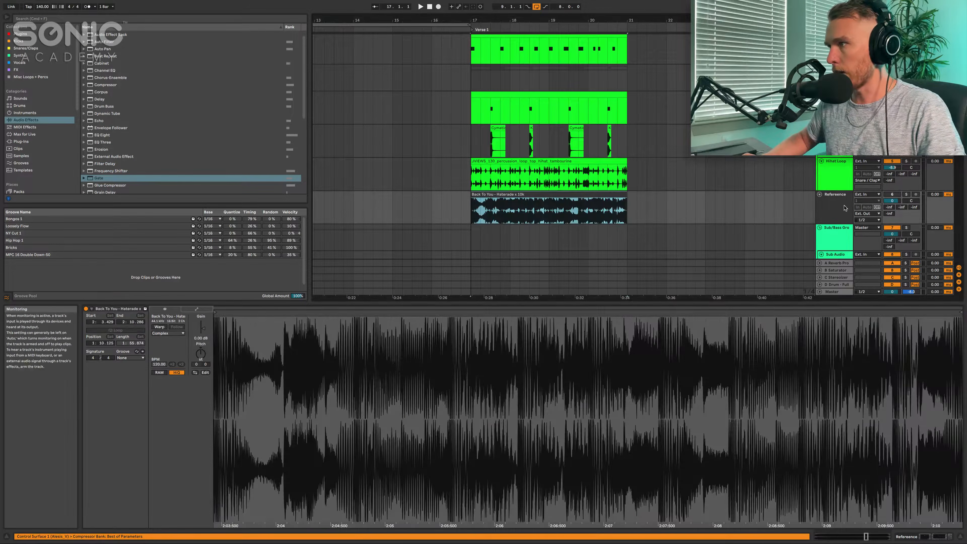
click(836, 215)
click(906, 195)
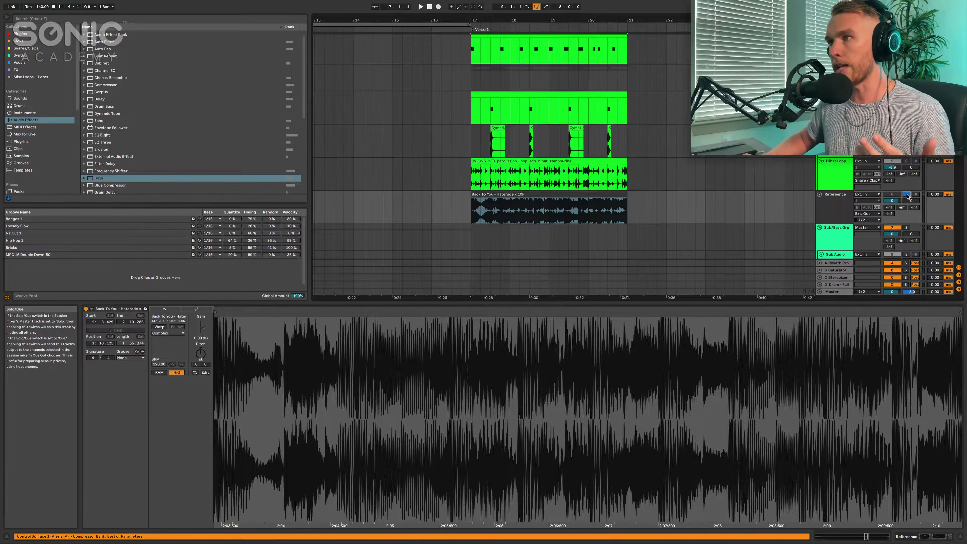
- Play the soloed reference clip from the start of Verse 1 and take its track out of solo
click(525, 212)
scroll(525, 211, up, 3)
scroll(455, 206, down, 2)
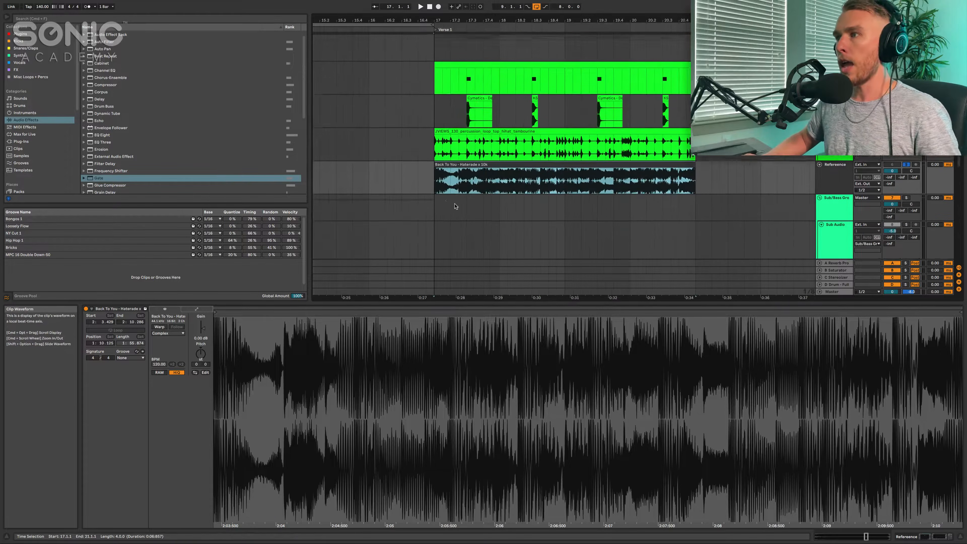
scroll(479, 164, right, 1)
scroll(479, 164, up, 2)
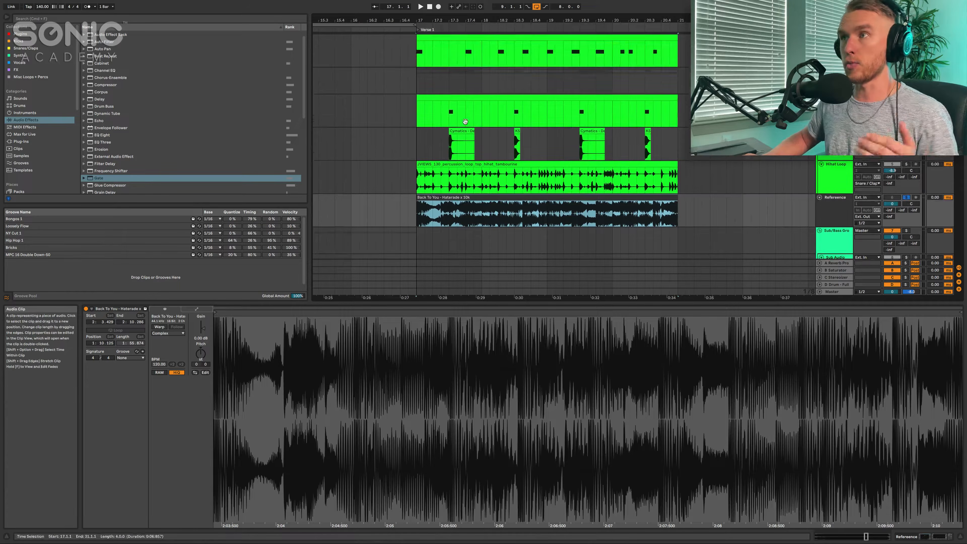
click(424, 37)
click(474, 197)
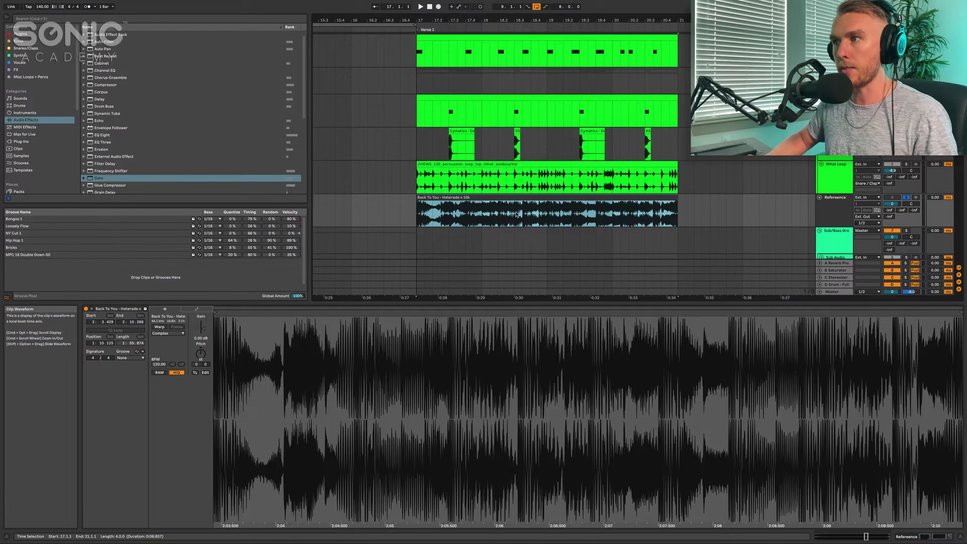
key(space)
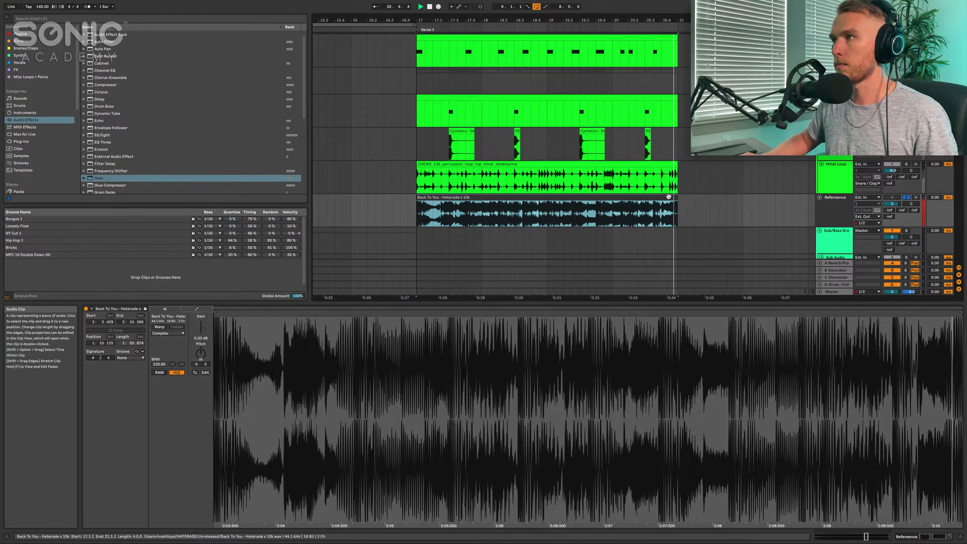
key(s)
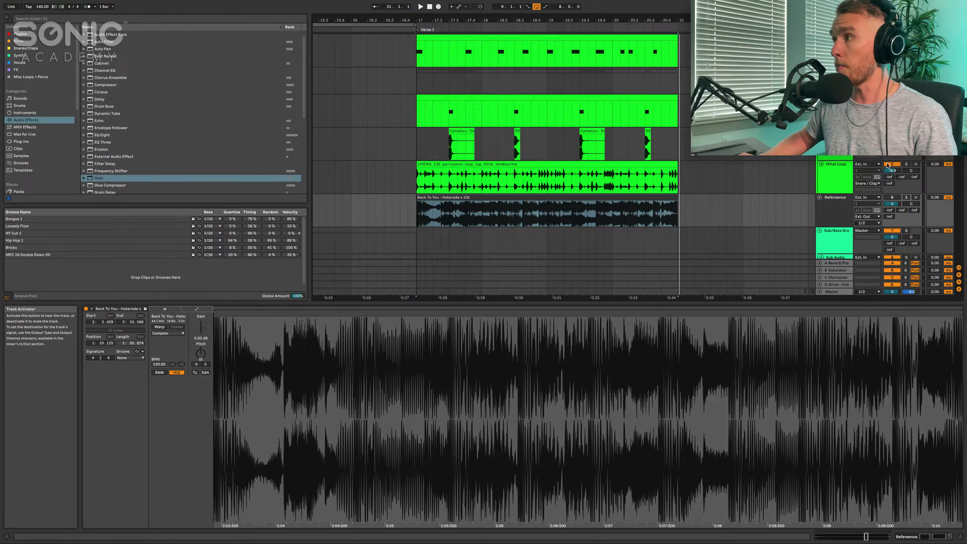
- Play the drum clips from the start of Verse 1 at bar 17 and stop playback
click(415, 54)
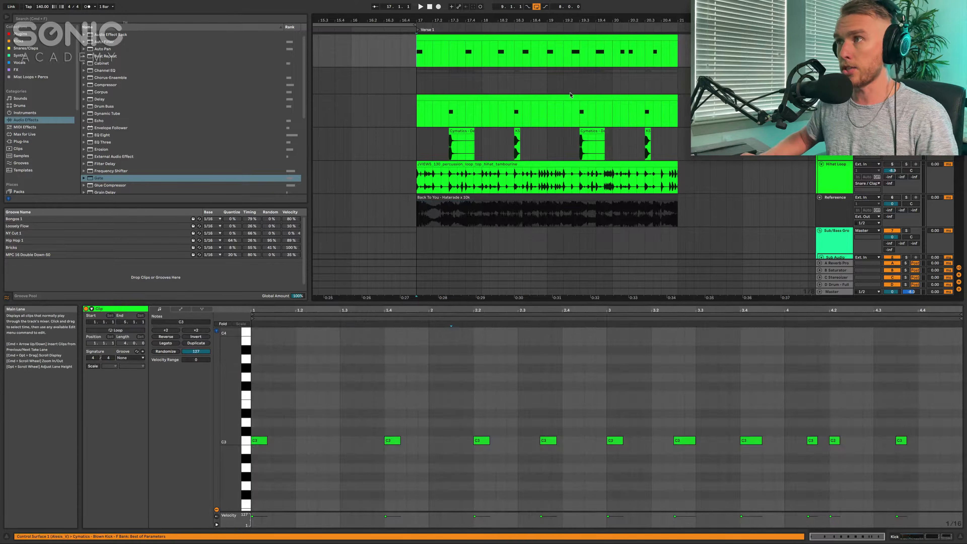
key(space)
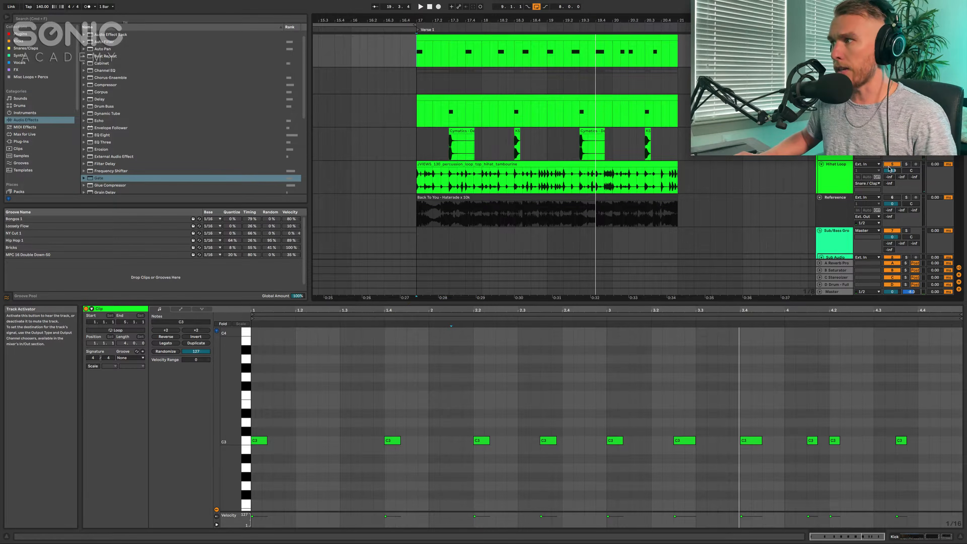
click(560, 165)
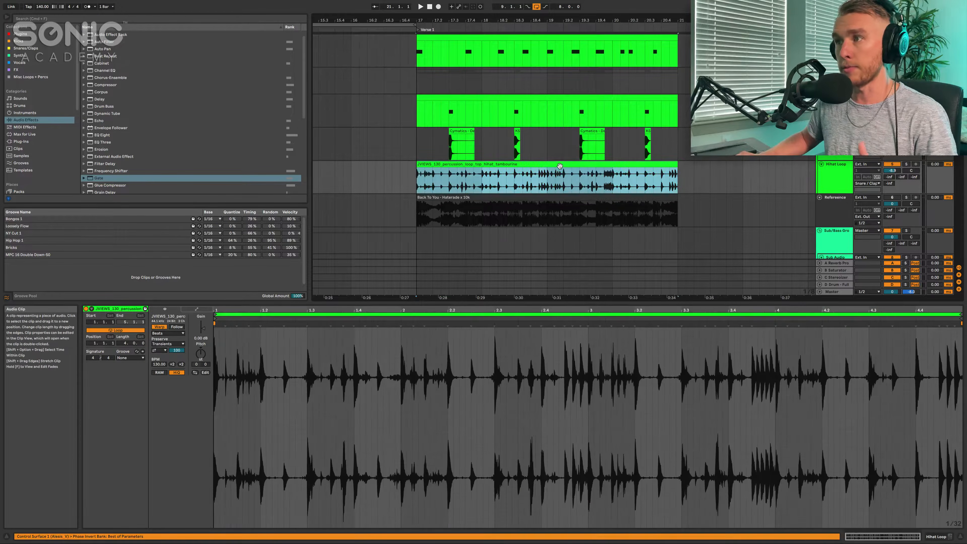
click(455, 37)
key(space)
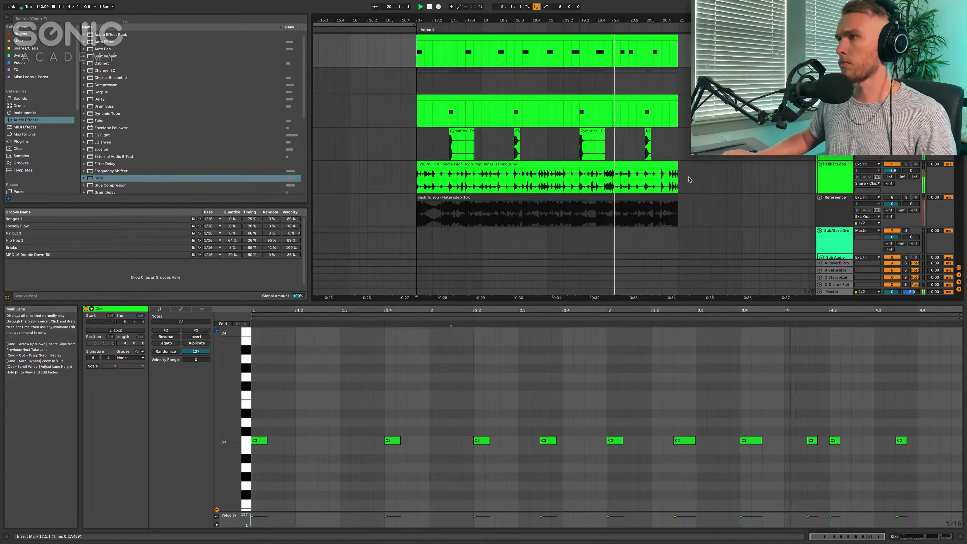
scroll(690, 179, right, 4)
scroll(548, 157, down, 3)
key(space)
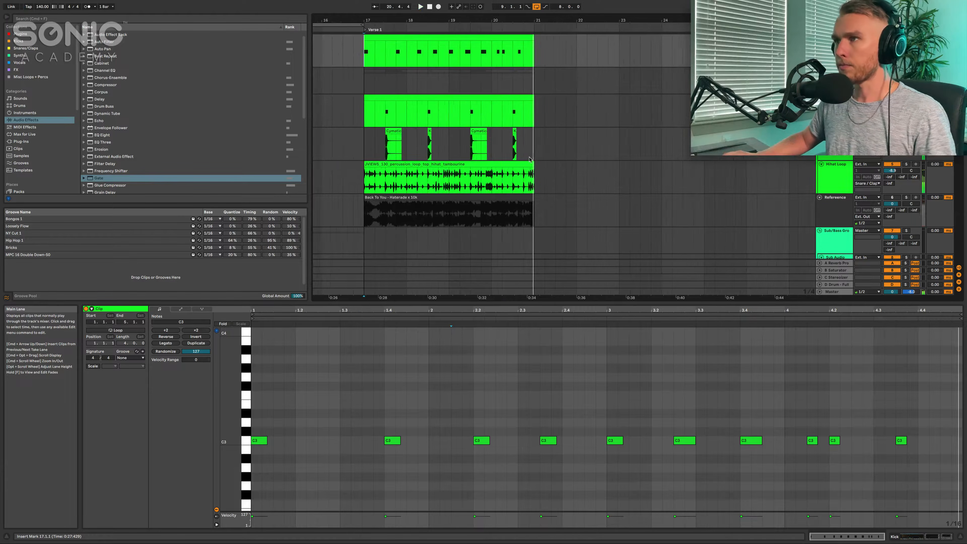
- Copy the four-bar drum clips of Verse 1, excluding the reference, to bar 9 and duplicate them at bar 13
scroll(530, 159, left, 2)
scroll(523, 162, down, 3)
click(521, 164)
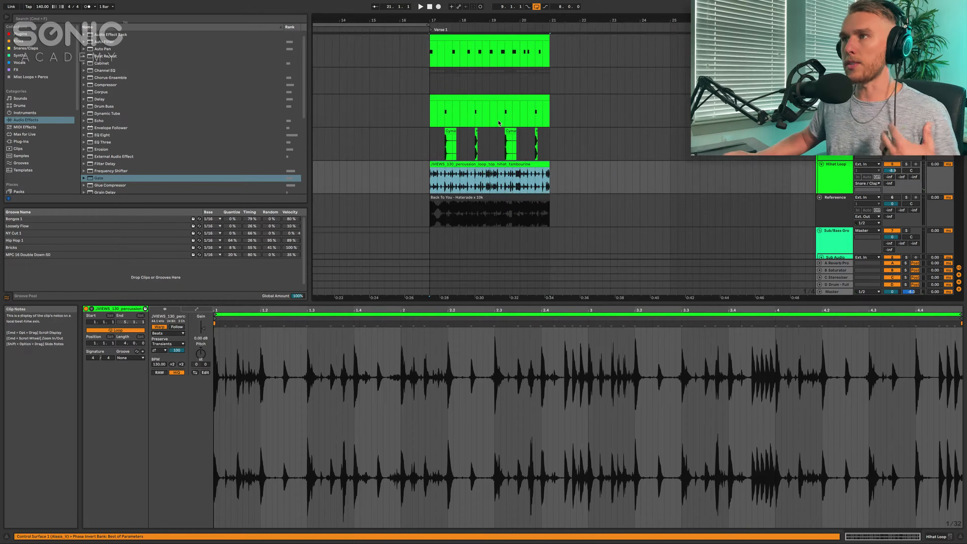
scroll(499, 122, left, 3)
shift+click(568, 58)
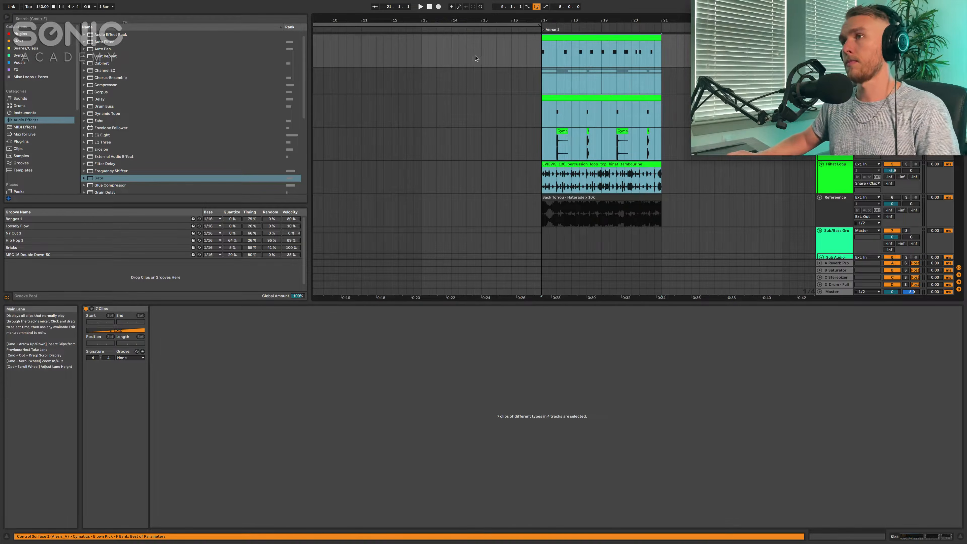
scroll(334, 46, left, 1)
click(345, 51)
key(super+v)
key(super+d)
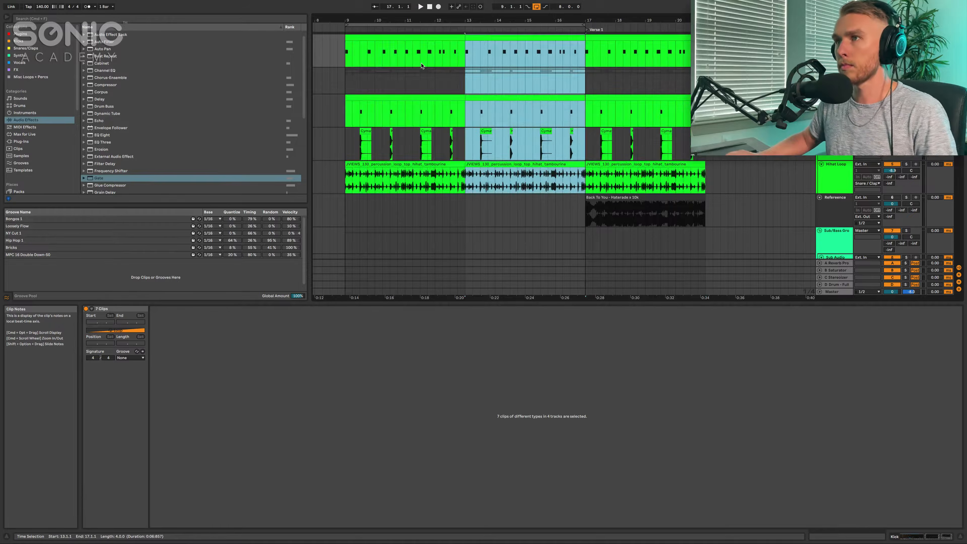
- Set the project tempo to 150 BPM
scroll(345, 52, left, 2)
scroll(345, 52, down, 1)
scroll(375, 65, up, 1)
click(43, 7)
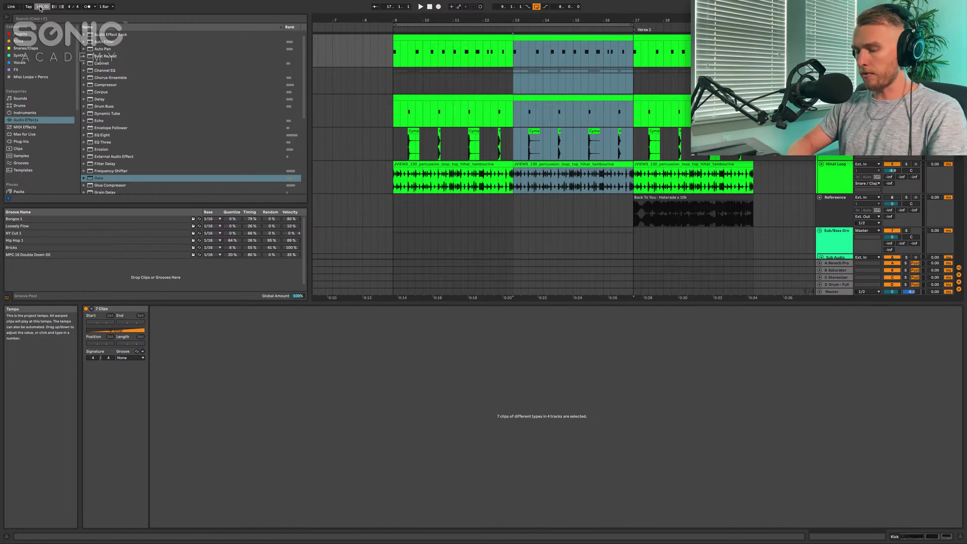
key(Return)
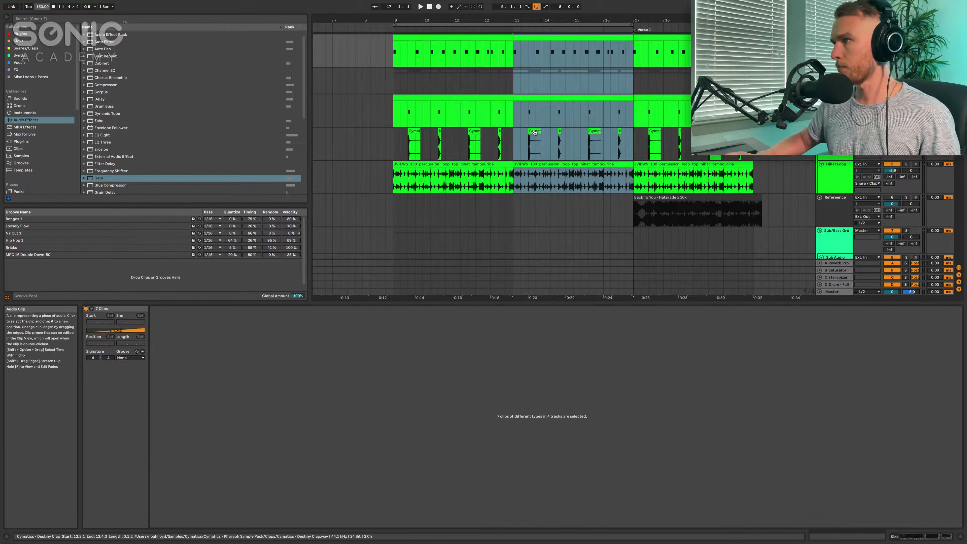
- Play the Deadmau5 - Raise Your Weapon chords and bass together with the copied drums from bar 9
scroll(535, 133, down, 10)
scroll(534, 132, left, 2)
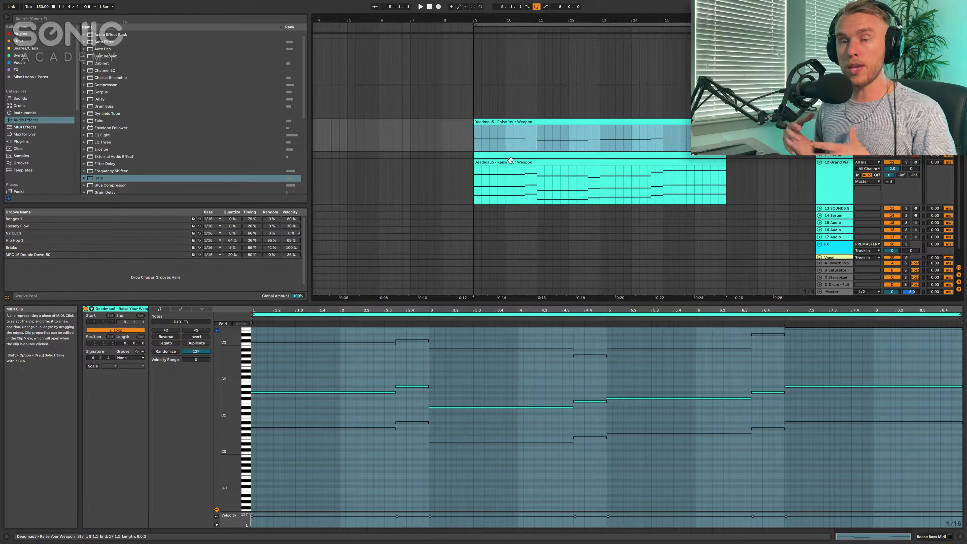
key(space)
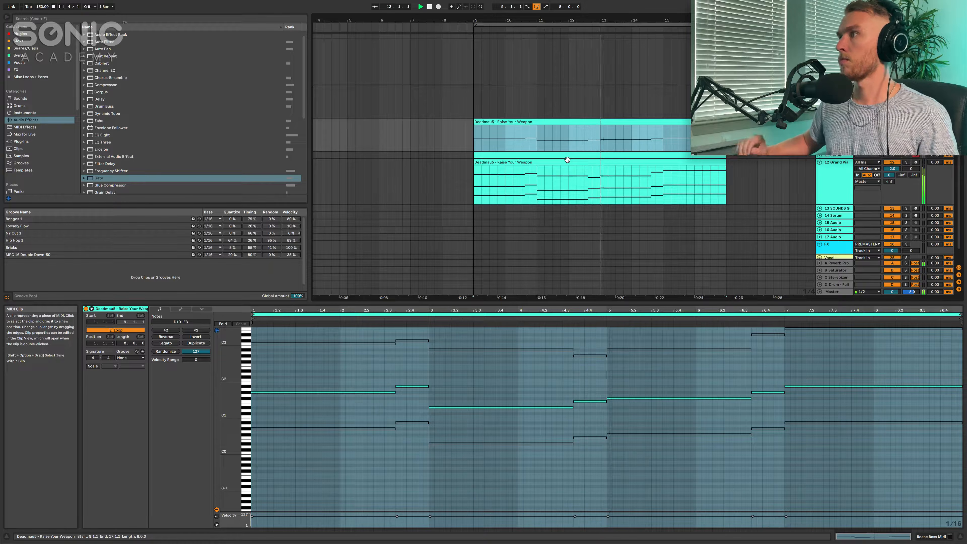
scroll(568, 161, down, 1)
scroll(568, 162, right, 1)
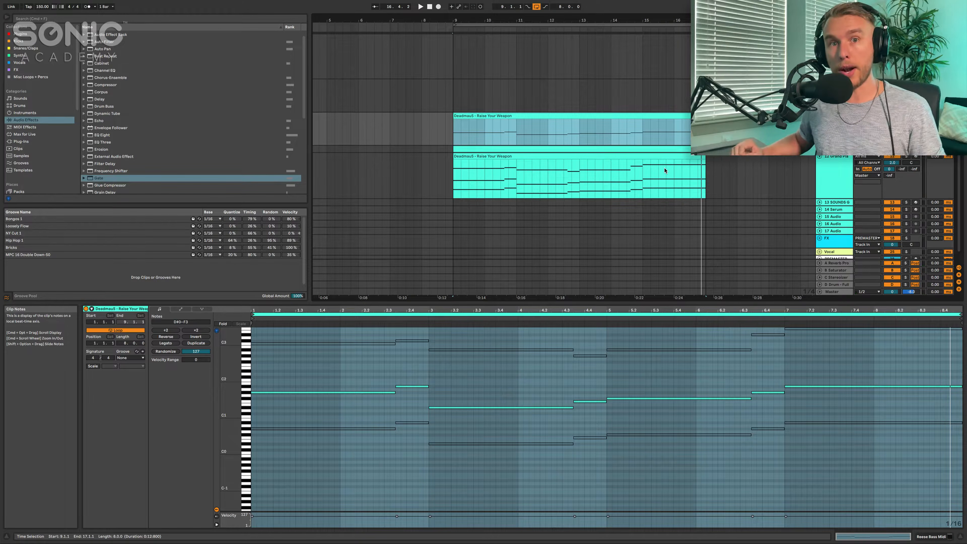
- Unfold the 11-Serum track above the grand piano, show the notes of its eight-bar clip at bar 9 and play it with the arrangement
click(819, 149)
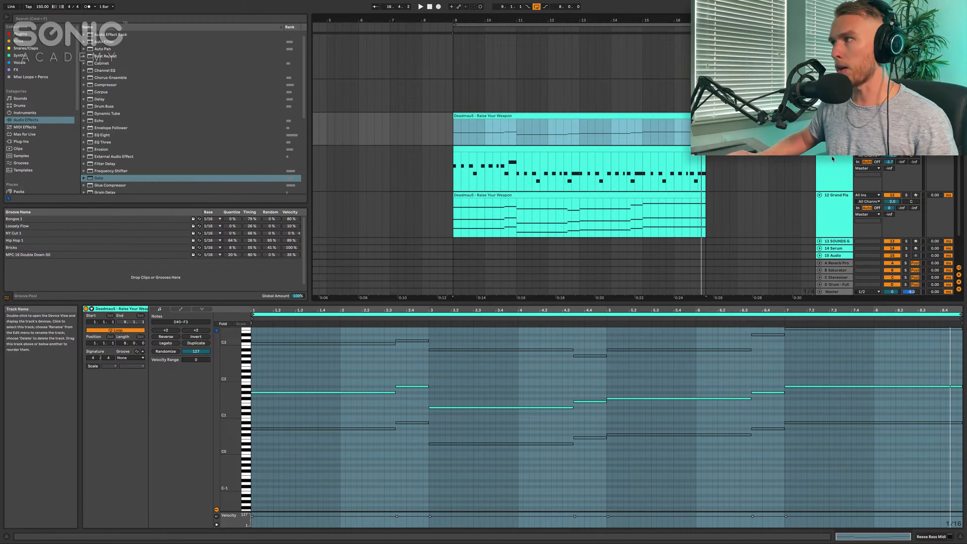
click(836, 149)
click(540, 149)
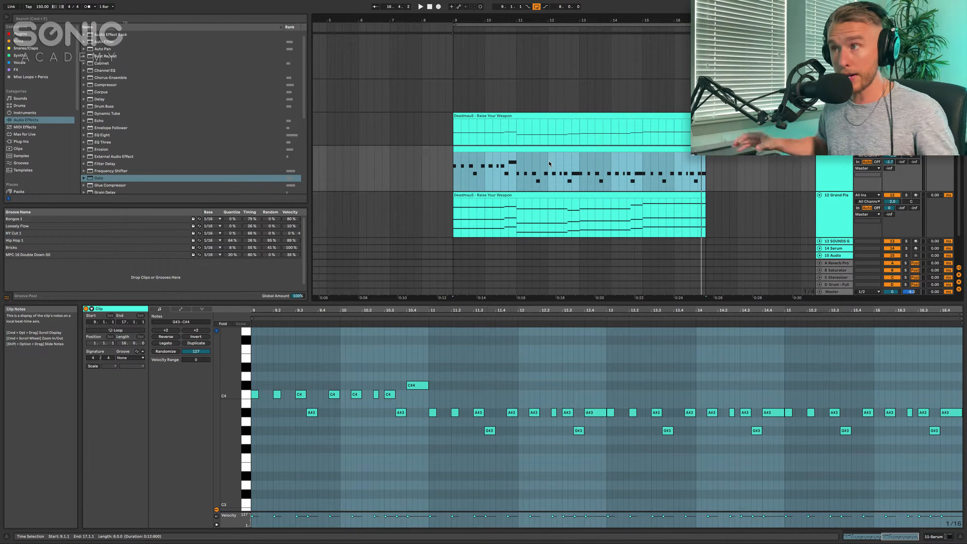
key(space)
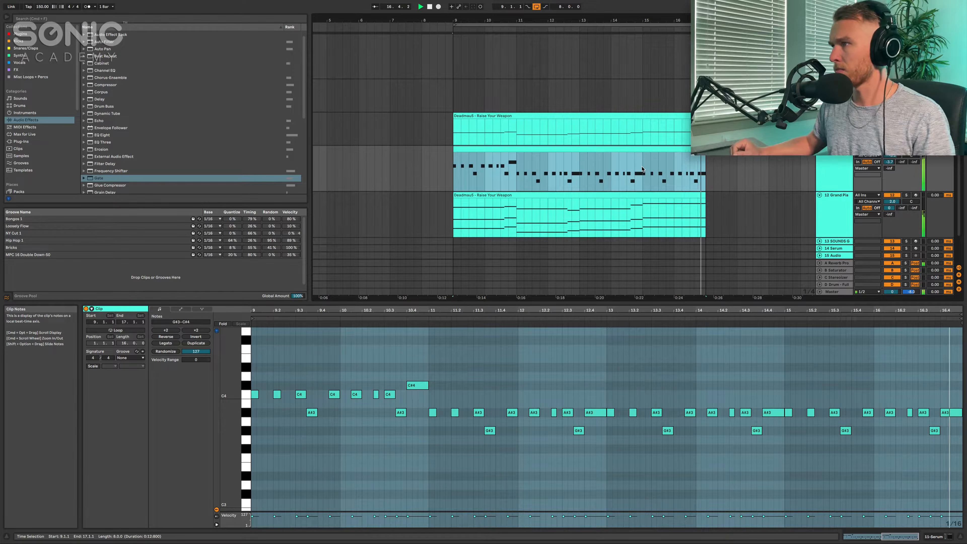
scroll(642, 169, down, 3)
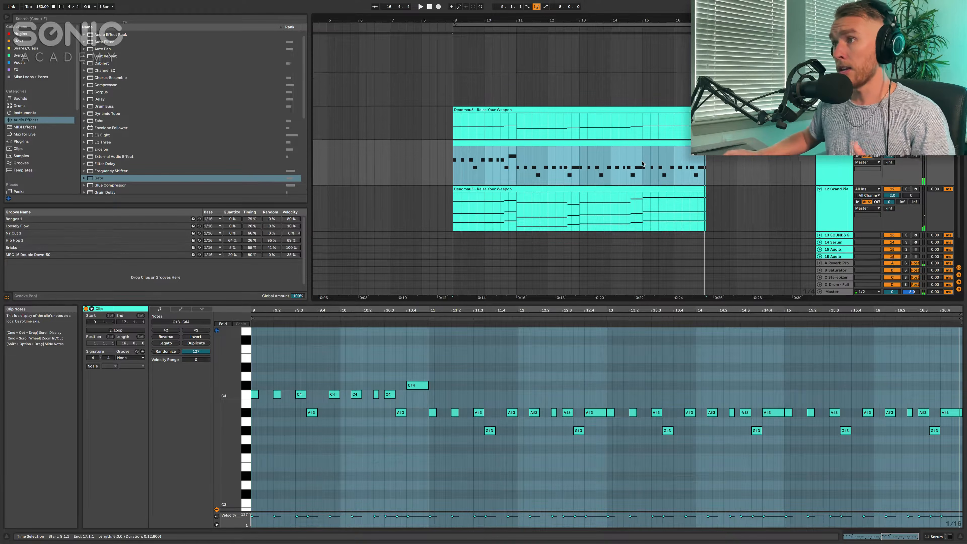